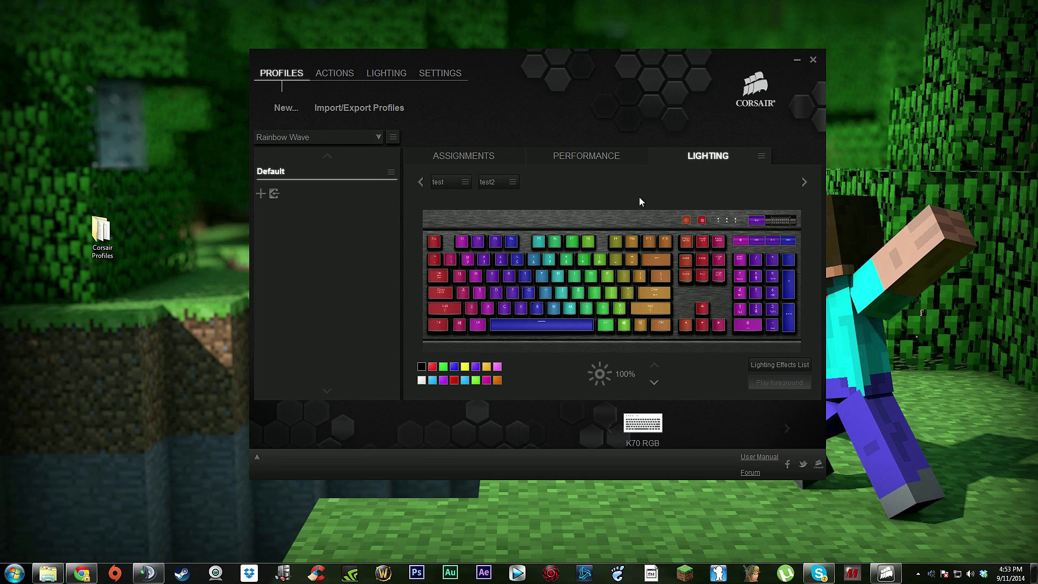
Step: Minimize the Corsair Utility Engine window to reveal the desktop and its Corsair Profiles folder
{"action": "left_click", "coordinate": [795, 61]}
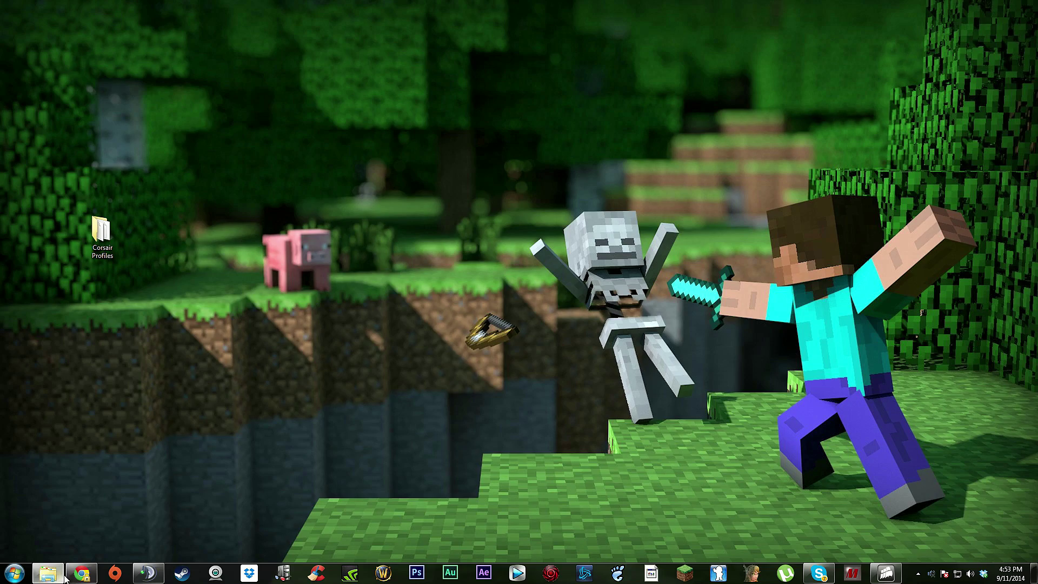
Step: Restore the browser and switch to the Rainbow Wave Profile forum thread tab
{"action": "left_click", "coordinate": [82, 573]}
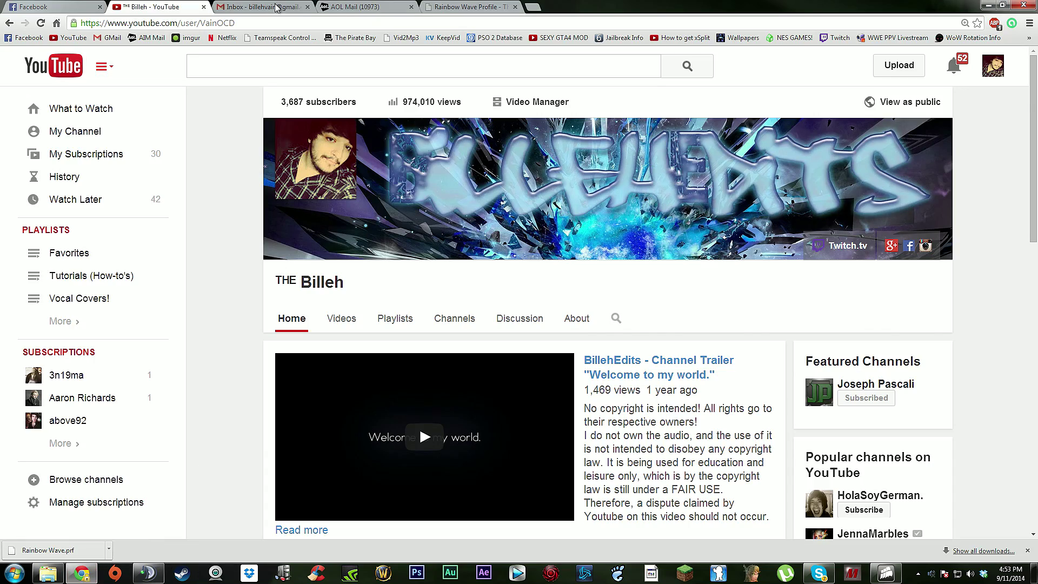
{"action": "left_click", "coordinate": [236, 6]}
{"action": "left_click", "coordinate": [60, 7]}
{"action": "left_click", "coordinate": [154, 7]}
{"action": "left_click", "coordinate": [265, 6]}
{"action": "left_click", "coordinate": [351, 5]}
{"action": "left_click", "coordinate": [474, 6]}
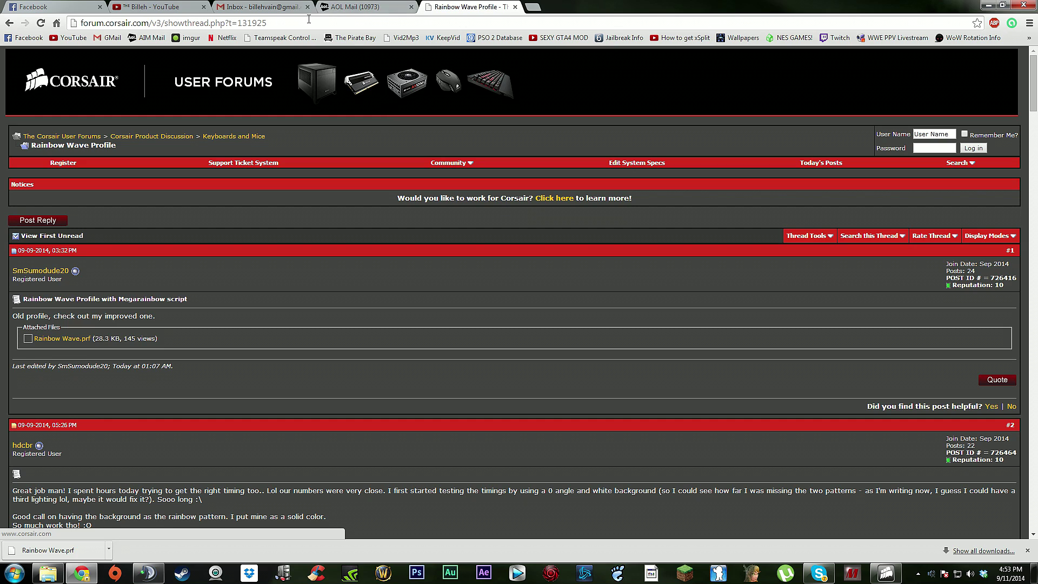
Step: Download the thread's Rainbow Wave.prf attachment and show it in its folder
{"action": "left_click", "coordinate": [286, 20]}
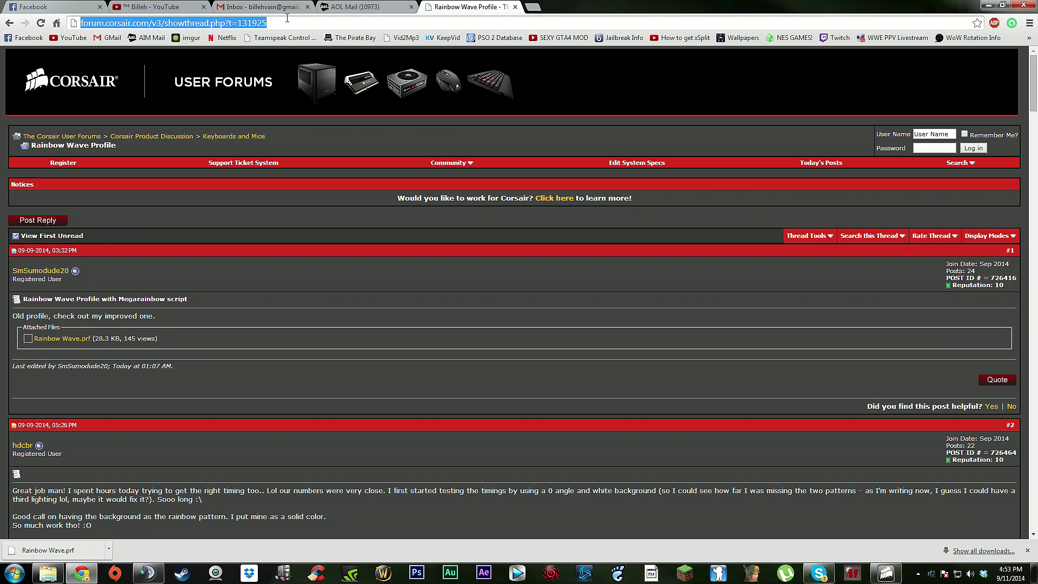
{"action": "left_click", "coordinate": [271, 208]}
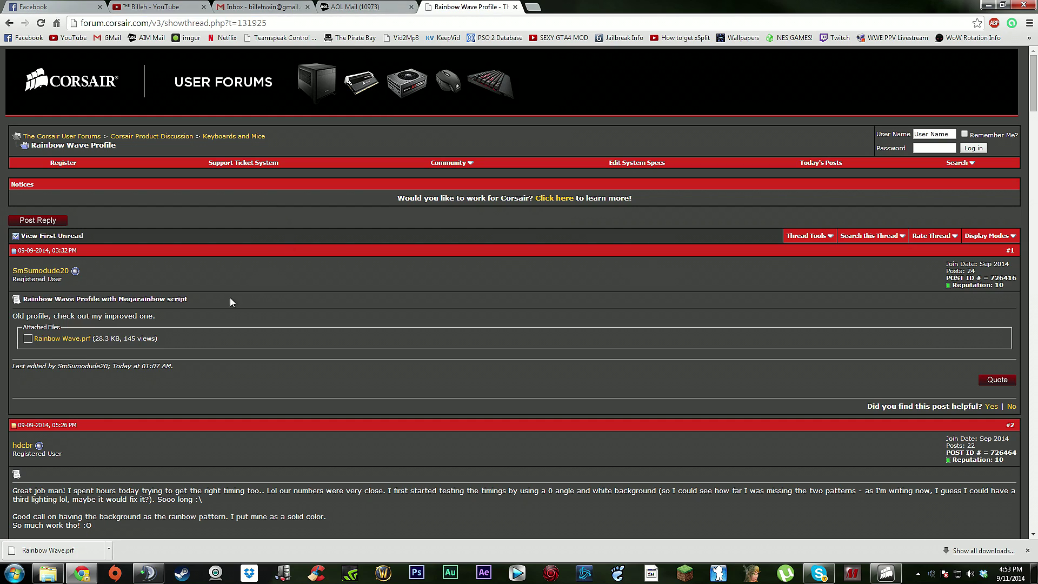
{"action": "scroll", "coordinate": [235, 293], "scroll_direction": "down", "scroll_amount": 3}
{"action": "scroll", "coordinate": [44, 168], "scroll_direction": "up", "scroll_amount": 1}
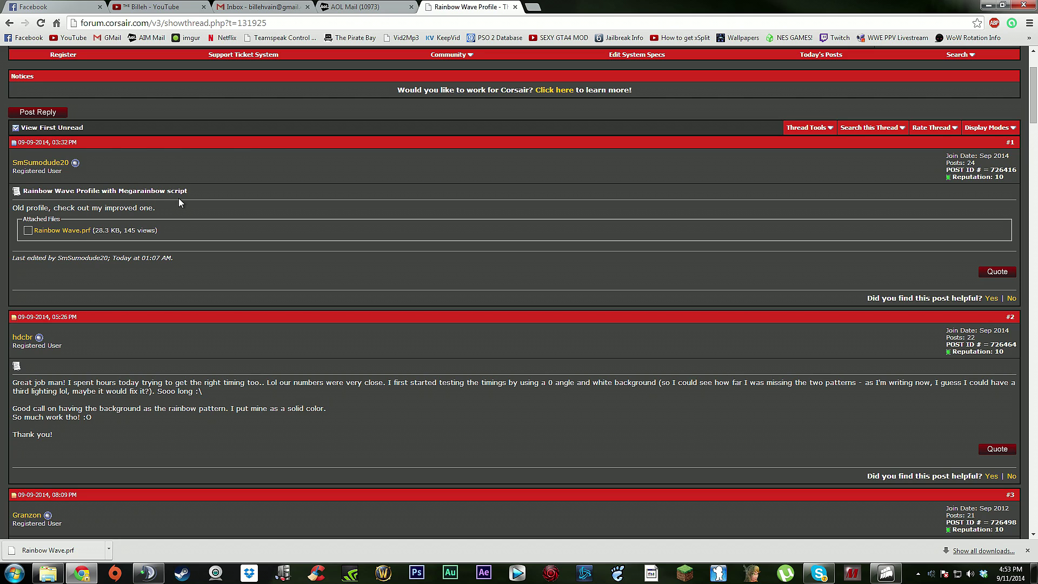
{"action": "left_click", "coordinate": [69, 235]}
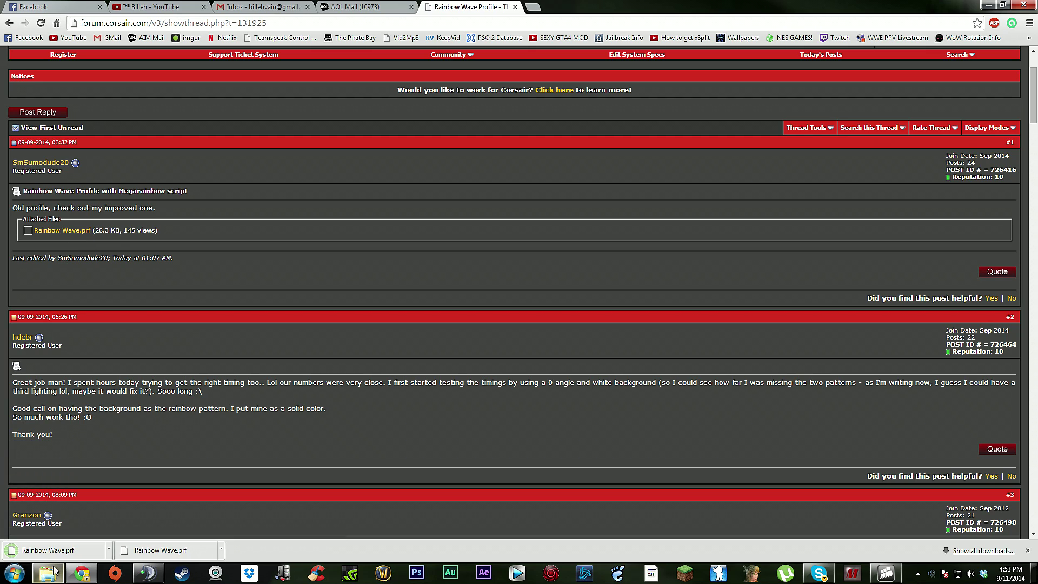
{"action": "left_click", "coordinate": [221, 549]}
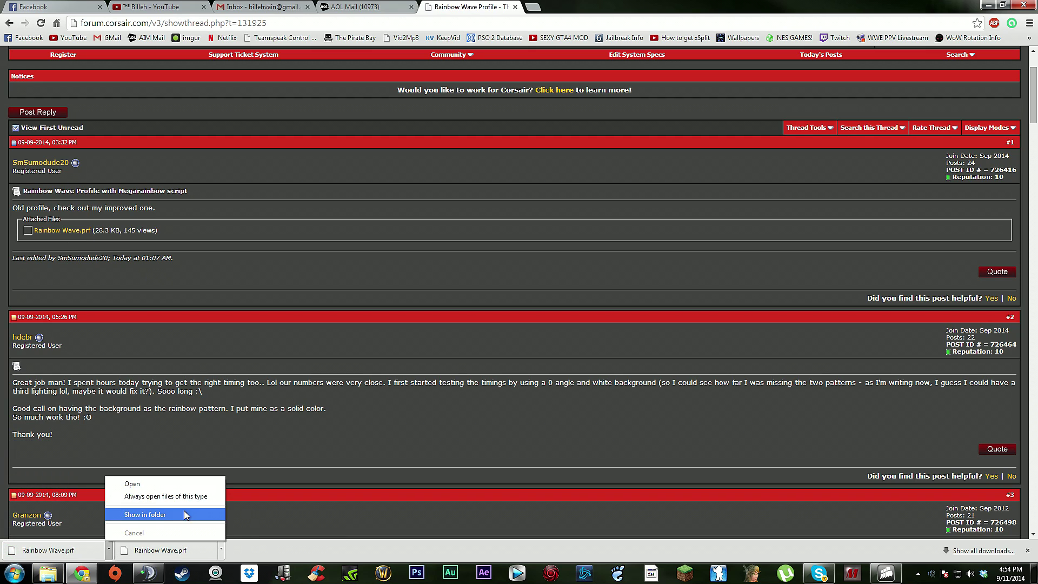
{"action": "left_click", "coordinate": [184, 510]}
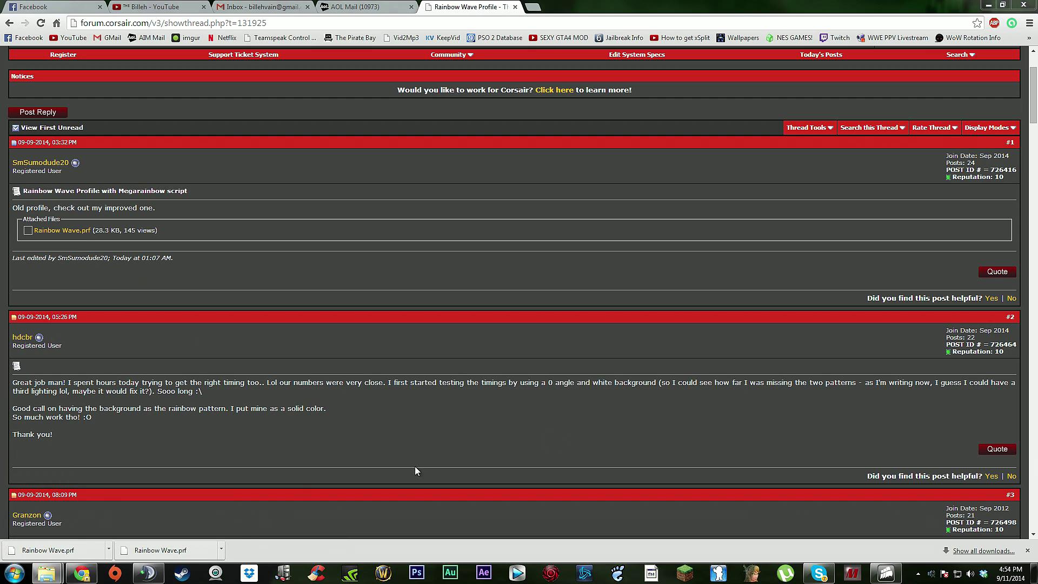
Step: Open the desktop Corsair Profiles folder and arrange it beside the Downloads window
{"action": "left_click", "coordinate": [987, 7]}
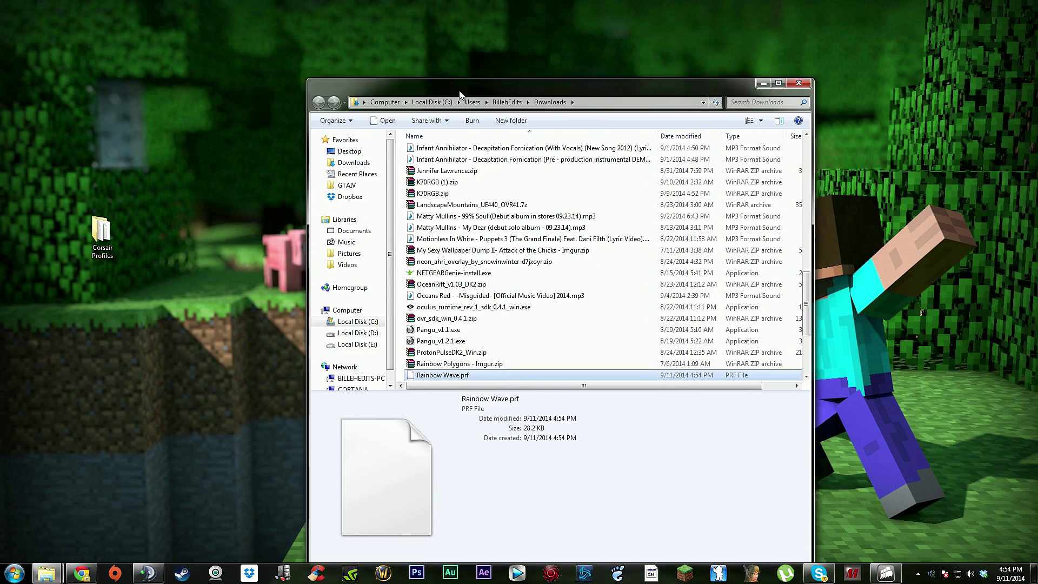
{"action": "double_click", "coordinate": [113, 250]}
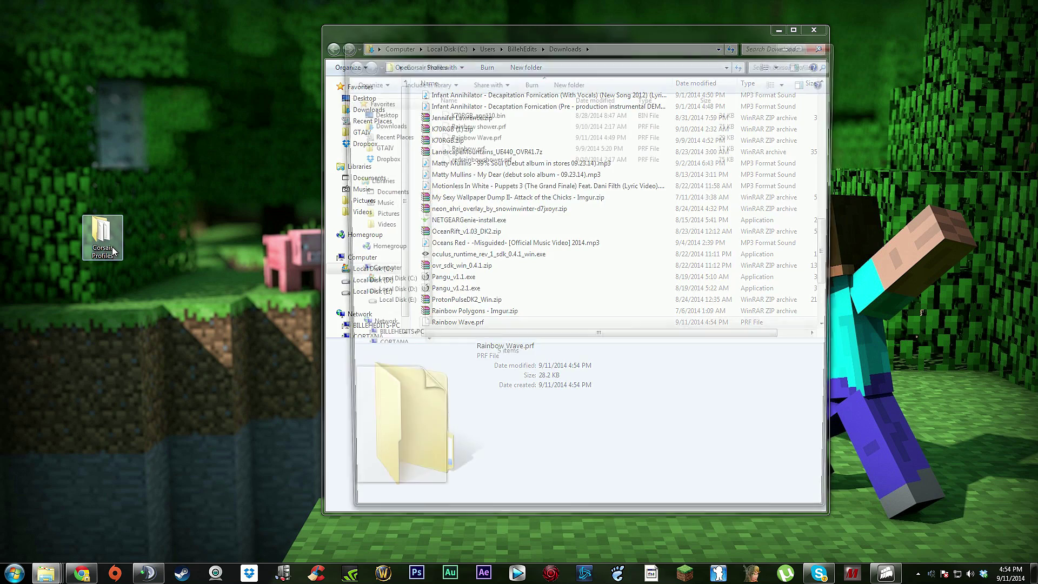
{"action": "left_click_drag", "start_coordinate": [485, 43], "coordinate": [174, 38]}
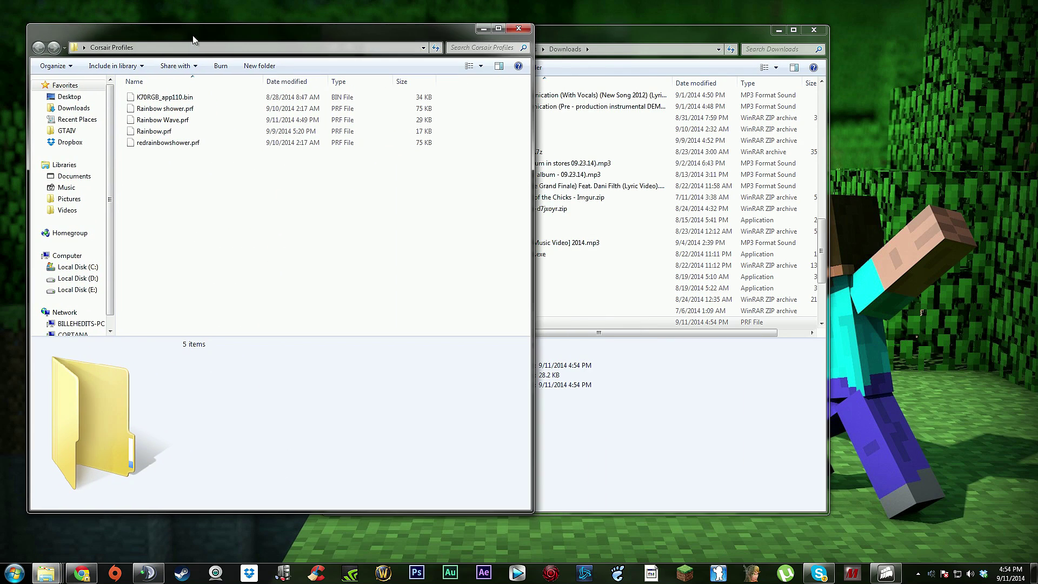
{"action": "left_click_drag", "start_coordinate": [573, 32], "coordinate": [835, 41]}
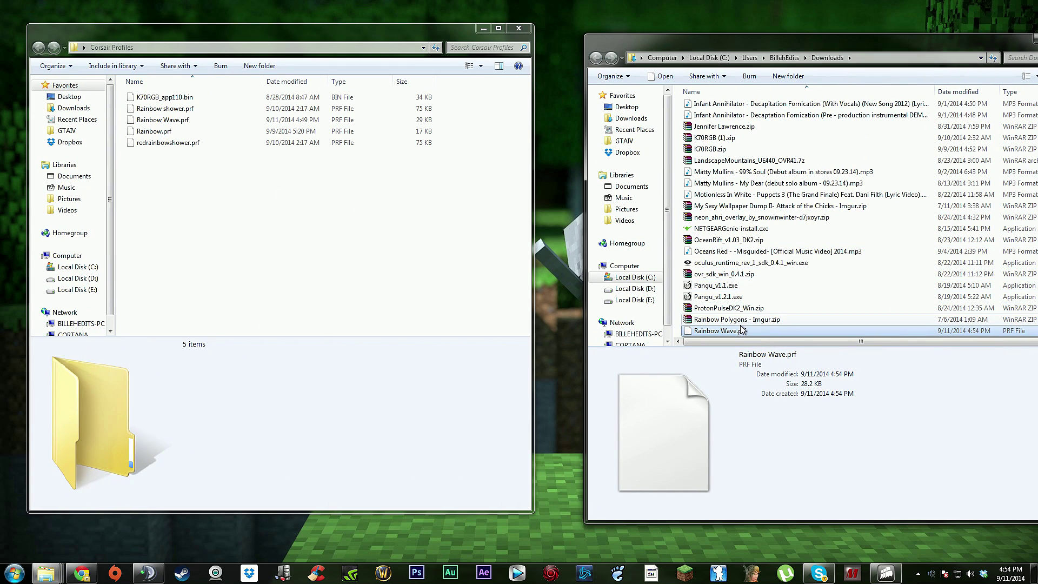
Step: Move Rainbow Wave.prf into Corsair Profiles and close both Explorer windows
{"action": "left_click_drag", "start_coordinate": [743, 331], "coordinate": [728, 311]}
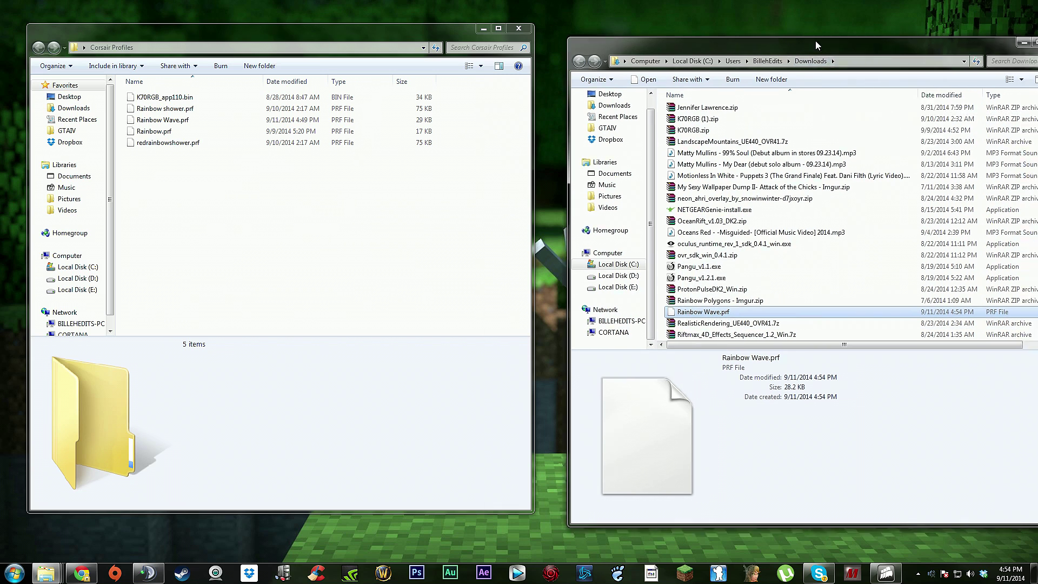
{"action": "double_click", "coordinate": [816, 40]}
{"action": "left_click", "coordinate": [780, 82]}
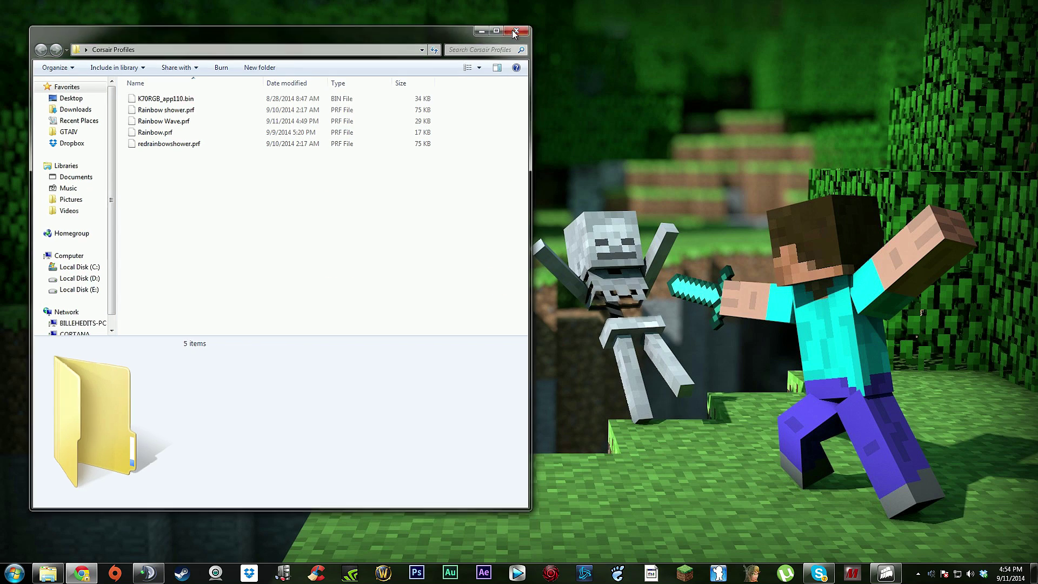
{"action": "left_click", "coordinate": [519, 28]}
Step: Restore Corsair Utility Engine and import Rainbow Wave.prf via Import/Export Profiles > Import
{"action": "left_click", "coordinate": [891, 577]}
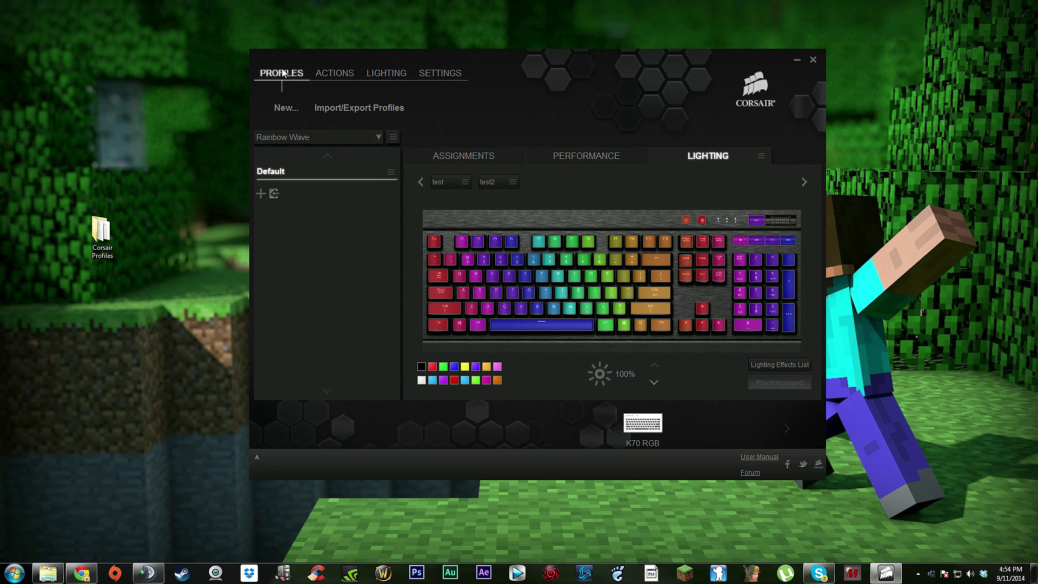
{"action": "left_click", "coordinate": [347, 110]}
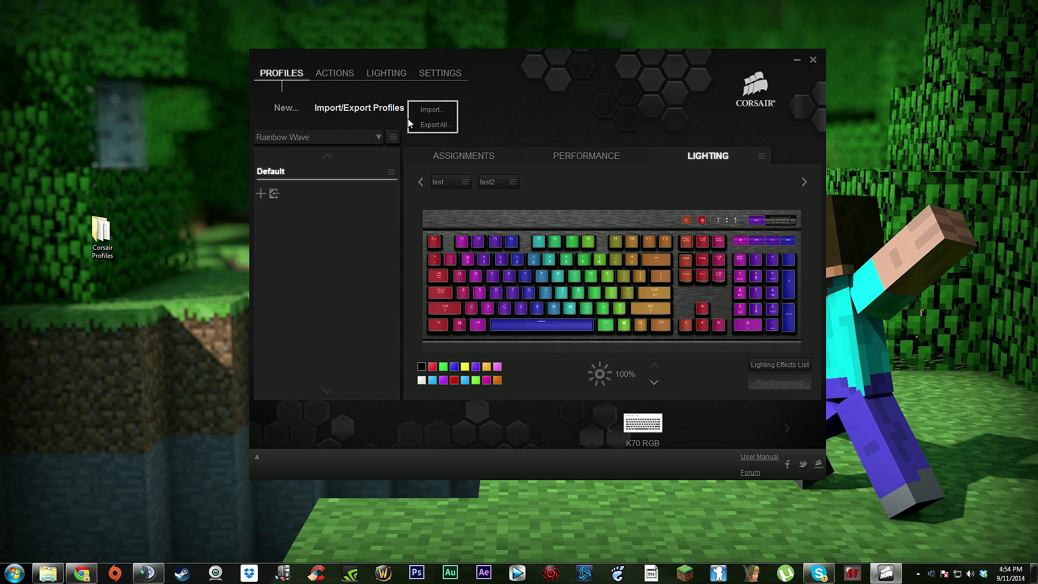
{"action": "left_click", "coordinate": [438, 113]}
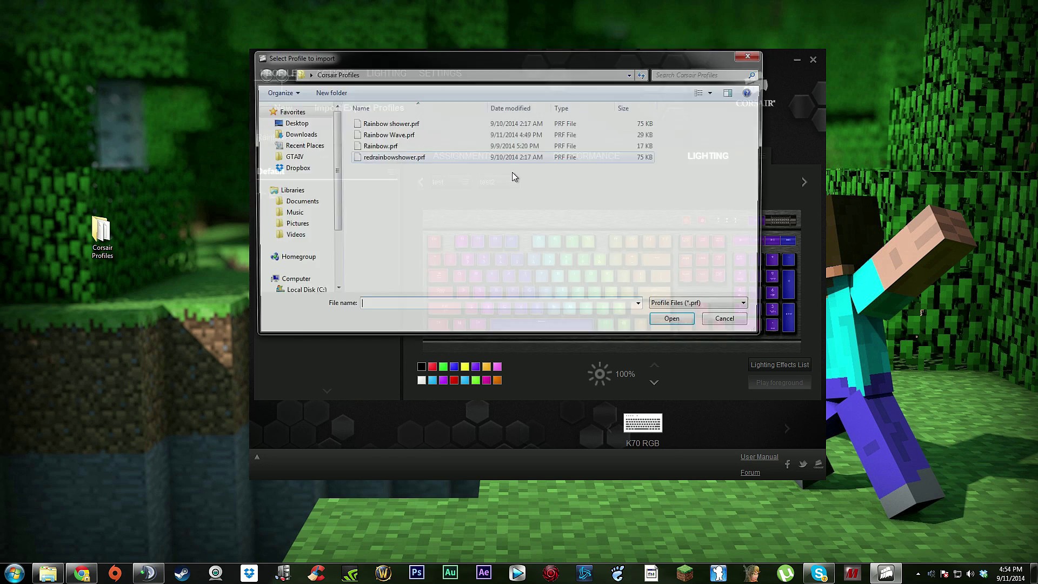
{"action": "left_click", "coordinate": [415, 142]}
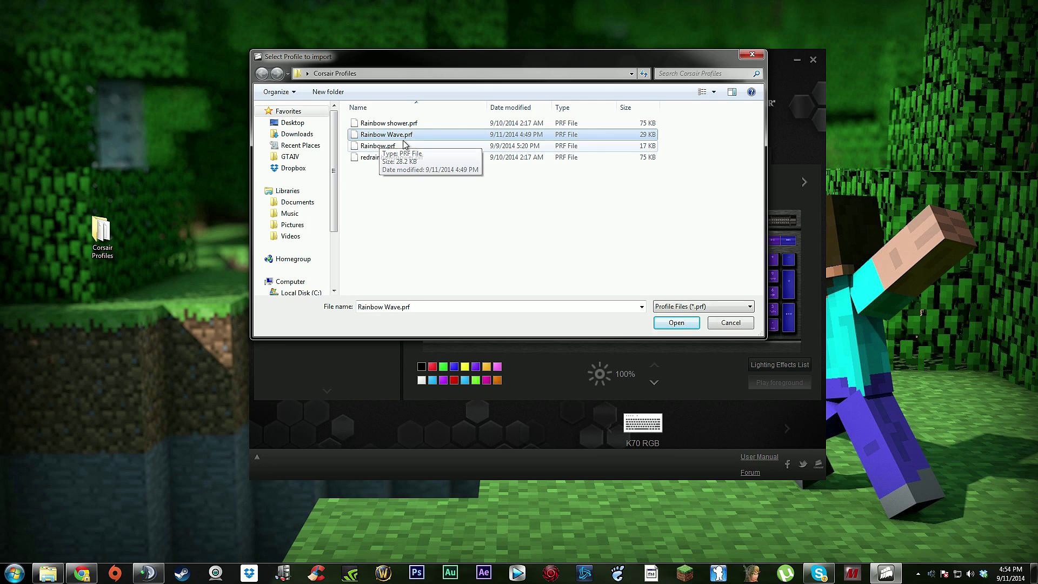
{"action": "left_click", "coordinate": [676, 322]}
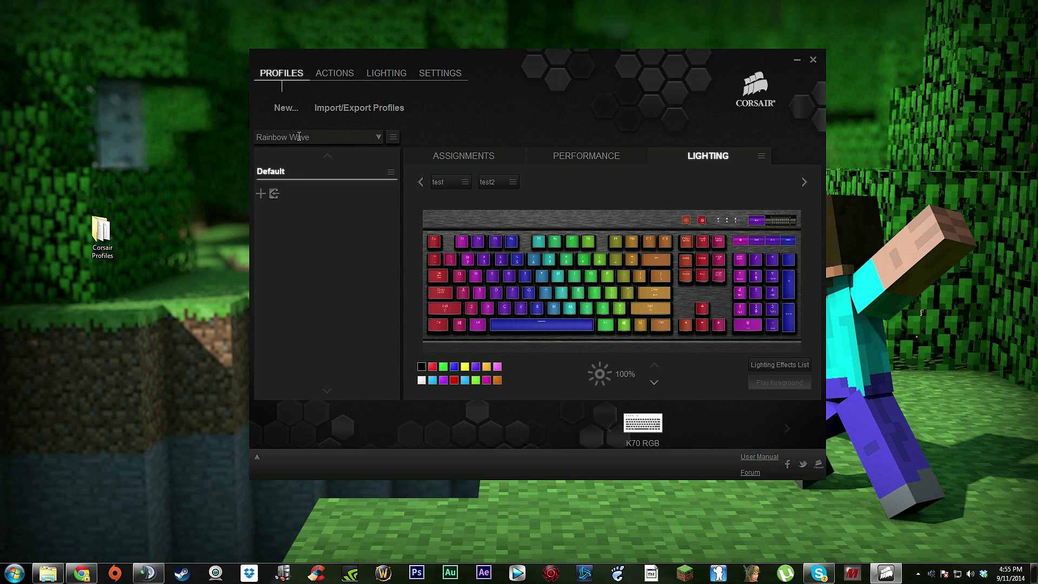
Step: Set Rainbow Wave as the default K70 RGB profile, then bring the browser back
{"action": "left_click", "coordinate": [394, 139]}
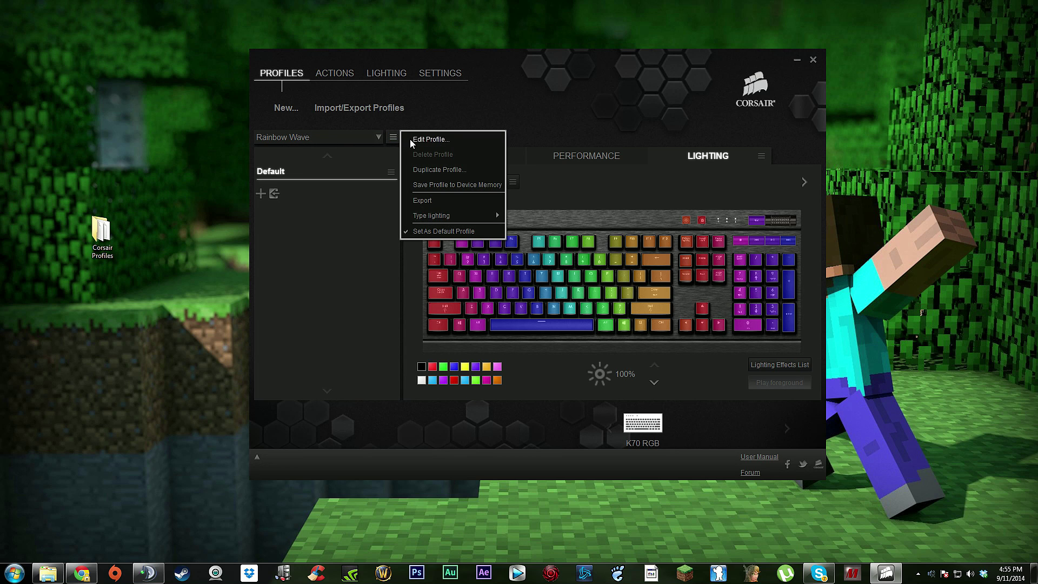
{"action": "left_click", "coordinate": [424, 232]}
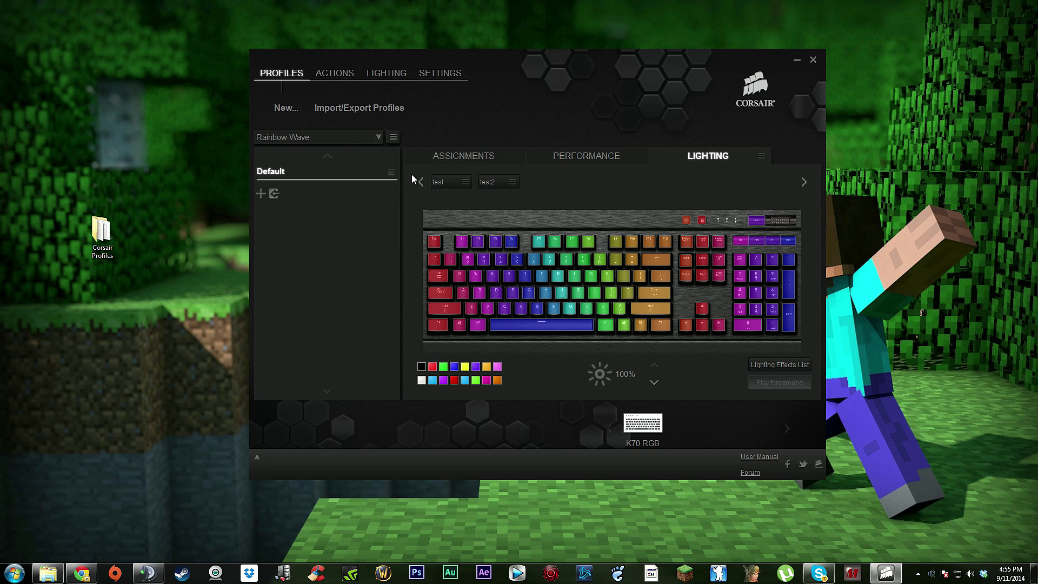
{"action": "left_click", "coordinate": [394, 137]}
{"action": "left_click", "coordinate": [413, 230]}
{"action": "left_click", "coordinate": [81, 573]}
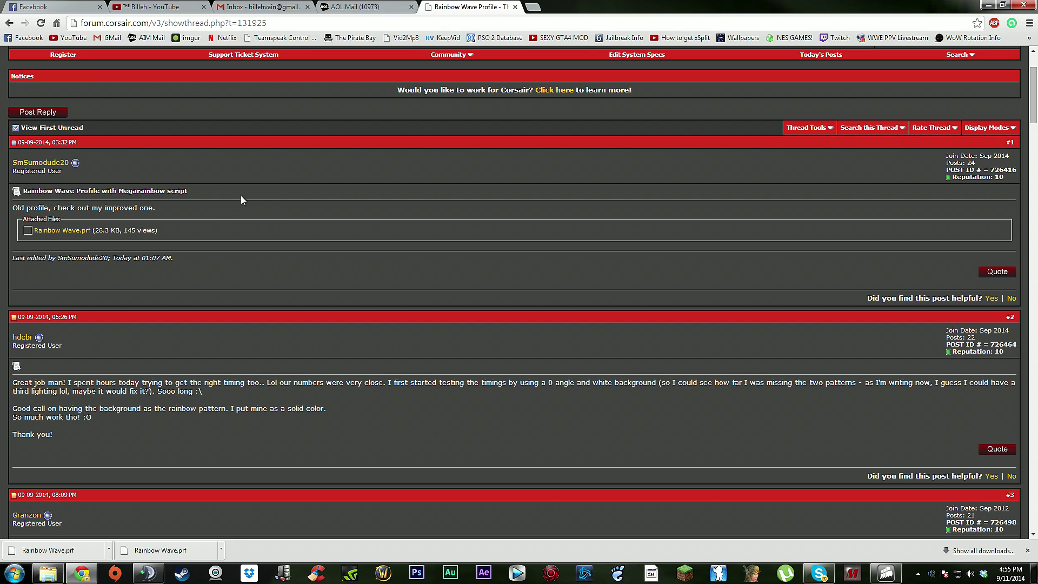
Step: Cycle through the AOL Mail, Gmail and Facebook tabs, ending on the YouTube channel home page
{"action": "left_click", "coordinate": [377, 7]}
{"action": "left_click", "coordinate": [248, 8]}
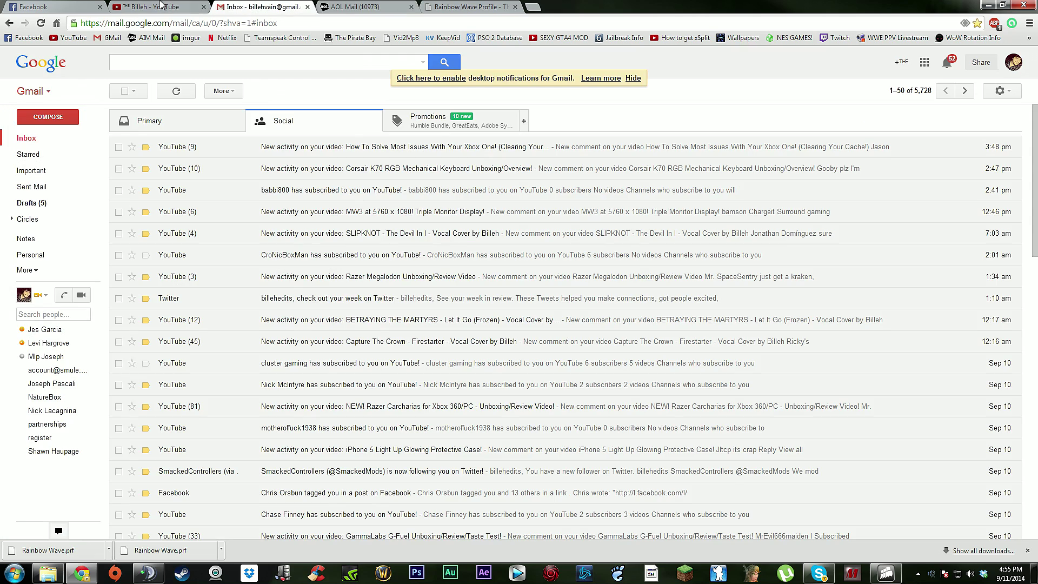
{"action": "left_click", "coordinate": [176, 5]}
{"action": "left_click", "coordinate": [52, 6]}
{"action": "left_click", "coordinate": [152, 7]}
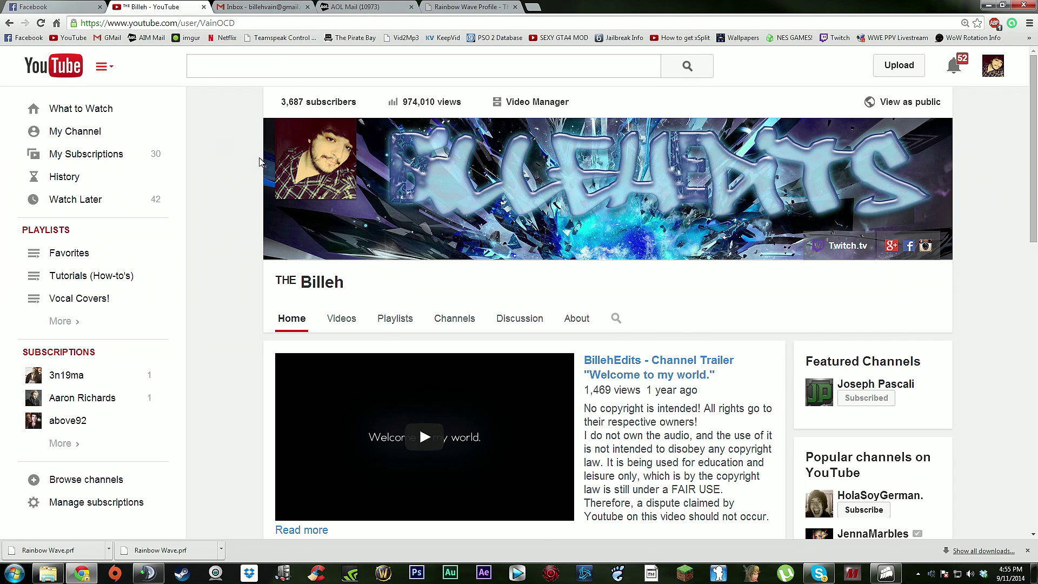
{"action": "scroll", "coordinate": [622, 162], "scroll_direction": "down", "scroll_amount": 1}
{"action": "scroll", "coordinate": [649, 270], "scroll_direction": "up", "scroll_amount": 1}
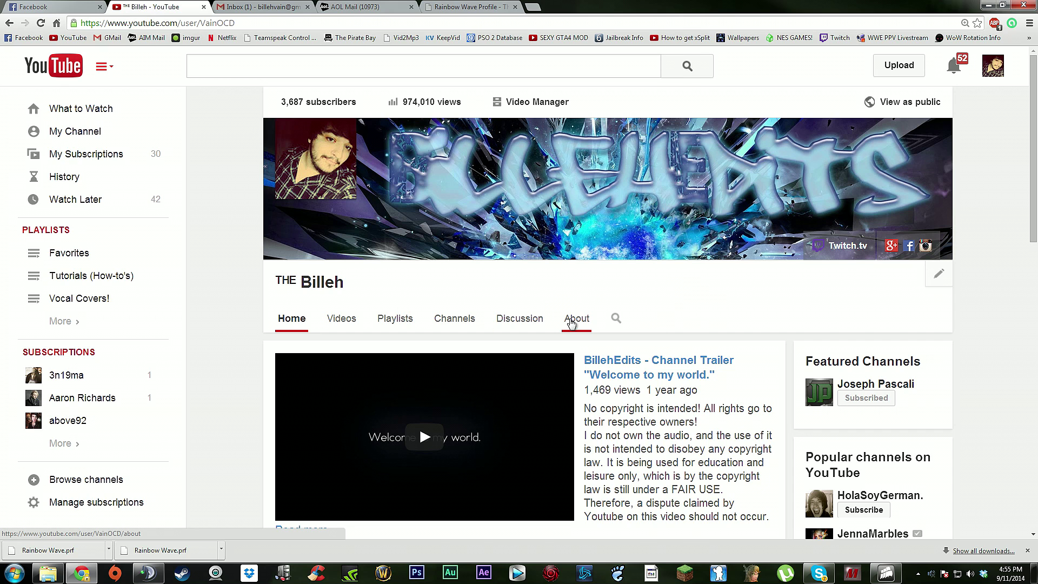
{"action": "scroll", "coordinate": [572, 324], "scroll_direction": "down", "scroll_amount": 6}
{"action": "scroll", "coordinate": [630, 322], "scroll_direction": "up", "scroll_amount": 6}
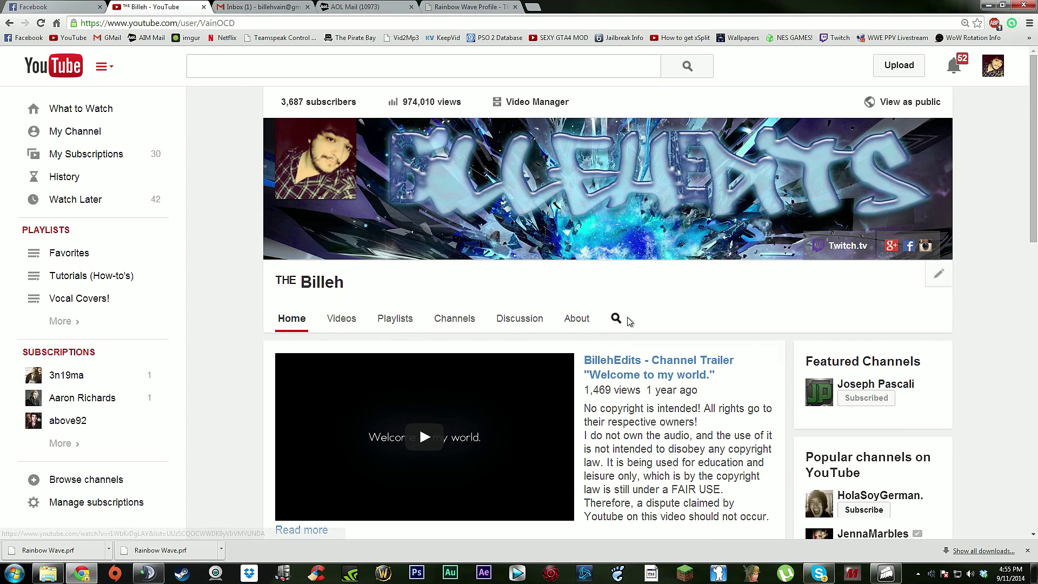